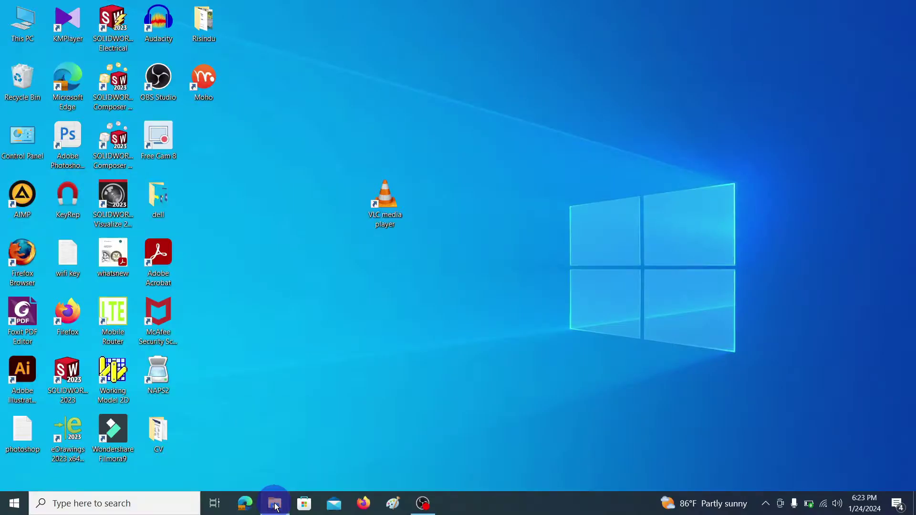
Check the Properties of my video in the MP4 to MP3 folder to confirm it is an MP4.
left_click(173, 172)
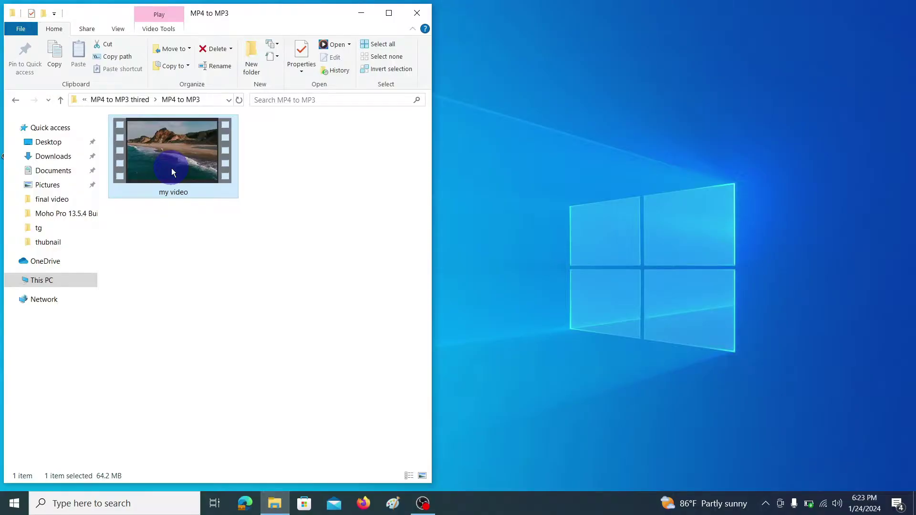
right_click(171, 168)
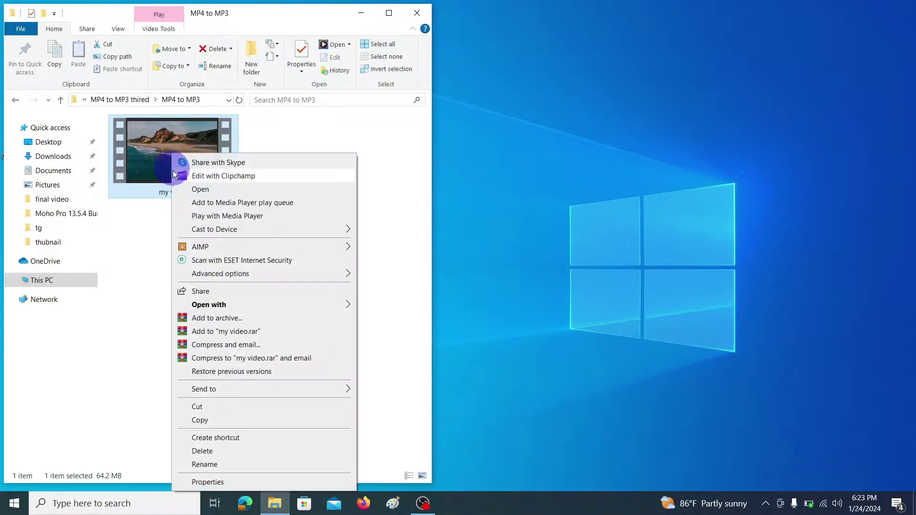
left_click(225, 481)
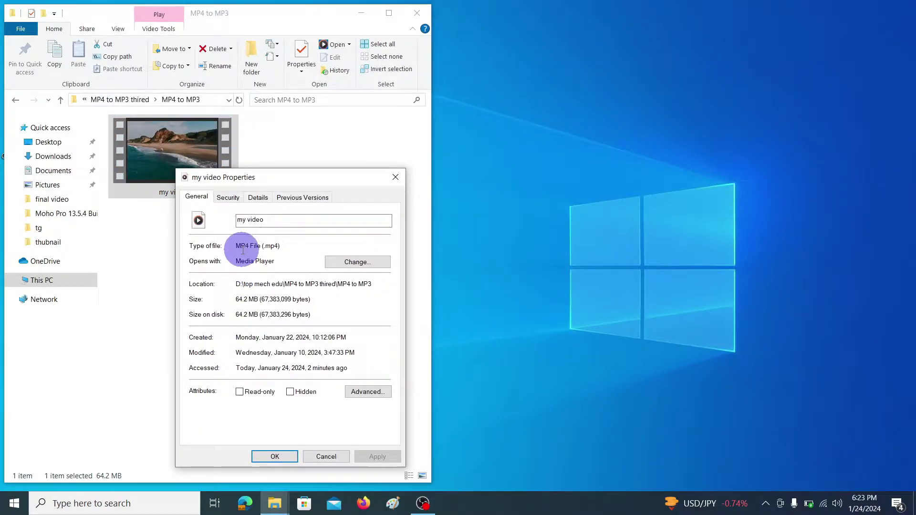
left_click(188, 161)
double_click(188, 161)
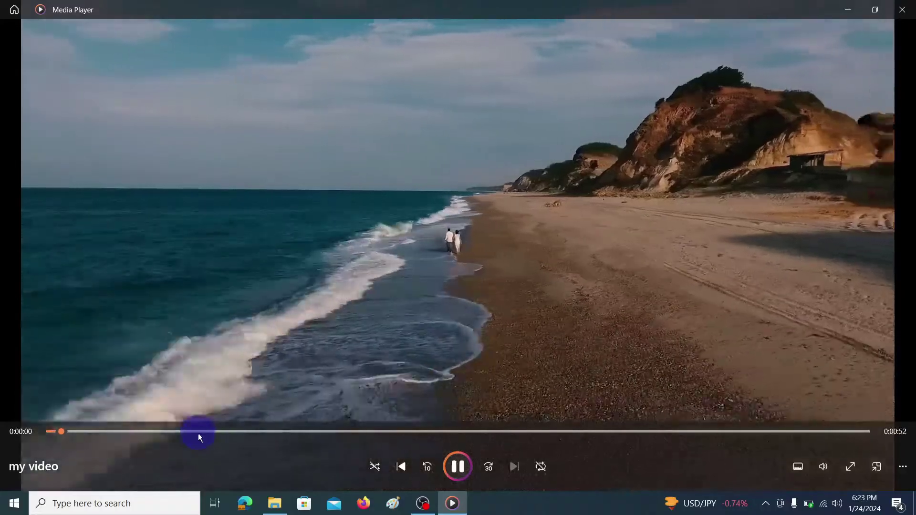
left_click(199, 431)
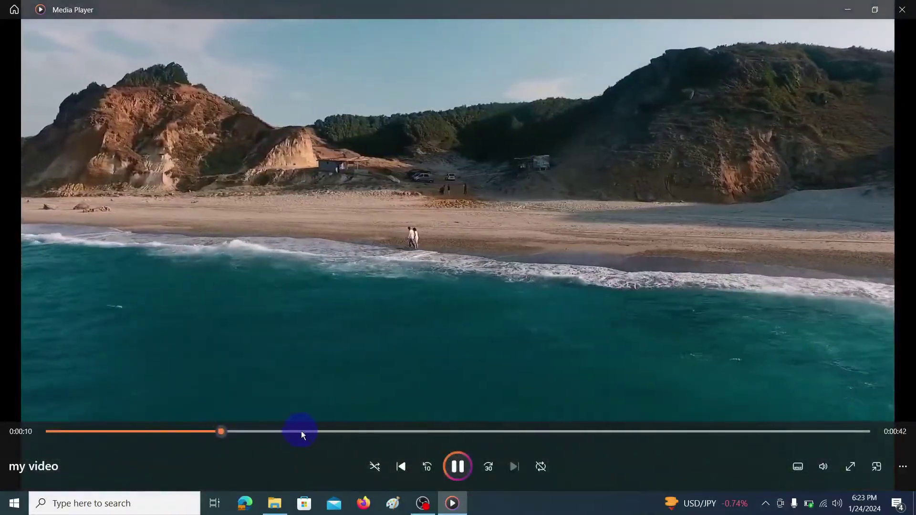
left_click(324, 431)
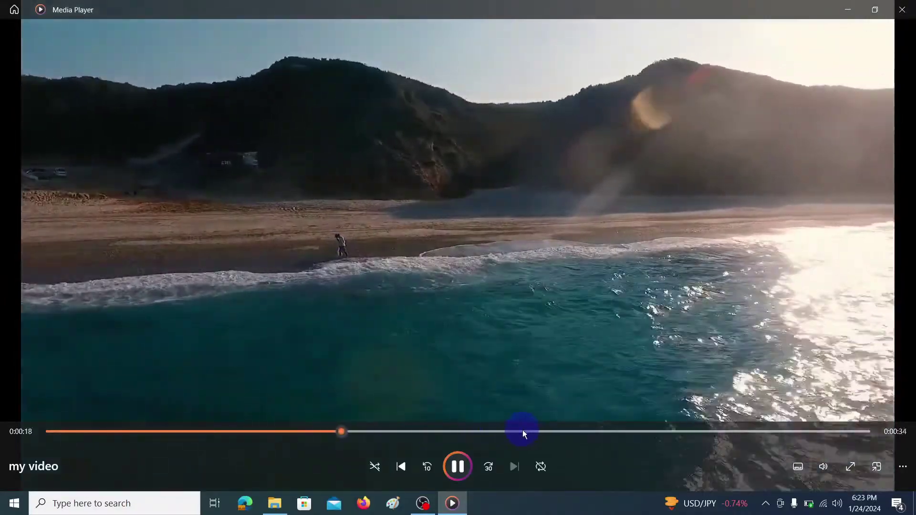
left_click(540, 430)
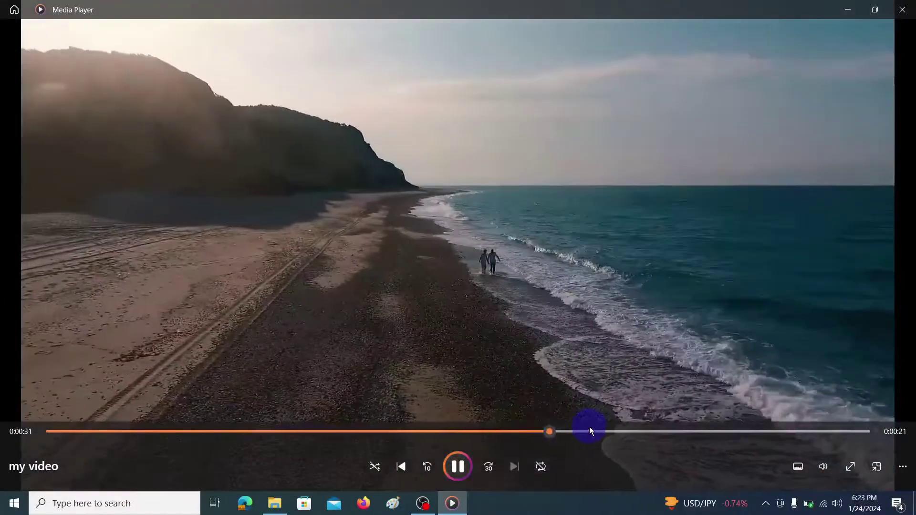
left_click(904, 9)
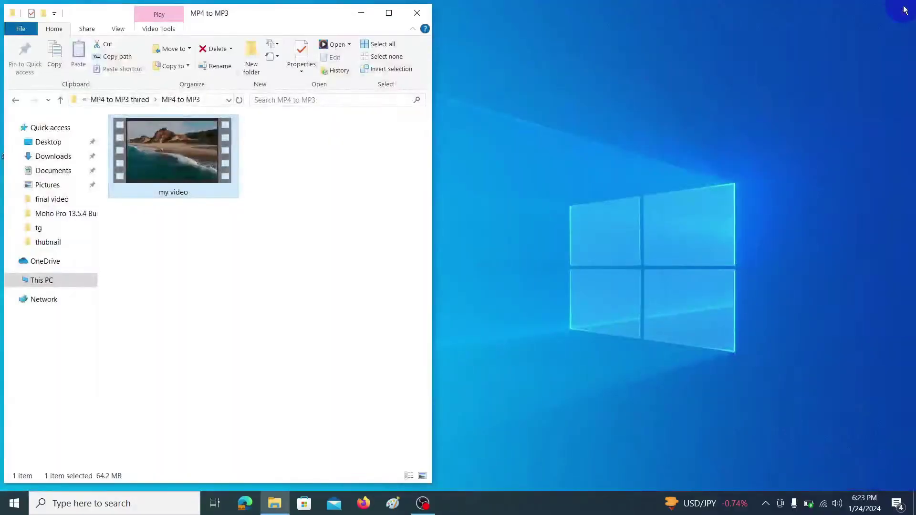
Minimize Explorer, launch VLC from its desktop shortcut, and open the Media menu.
left_click(359, 15)
left_click(385, 213)
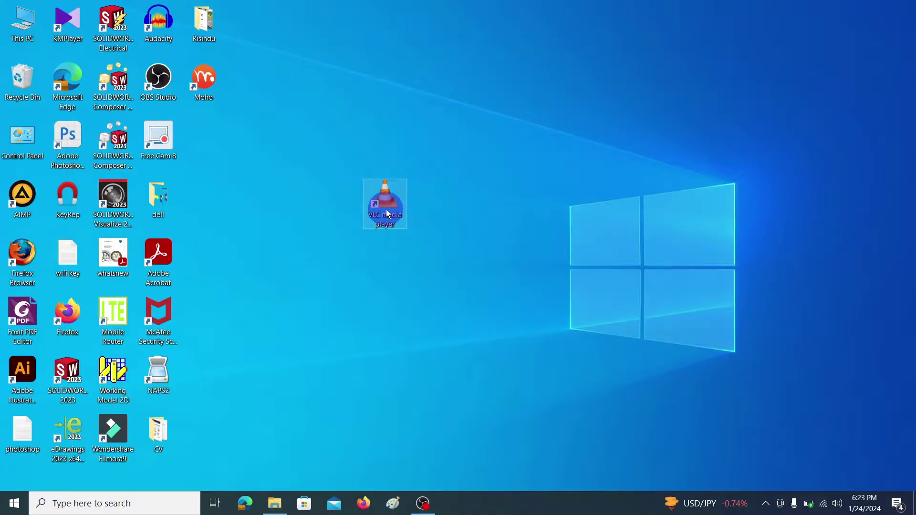
double_click(385, 210)
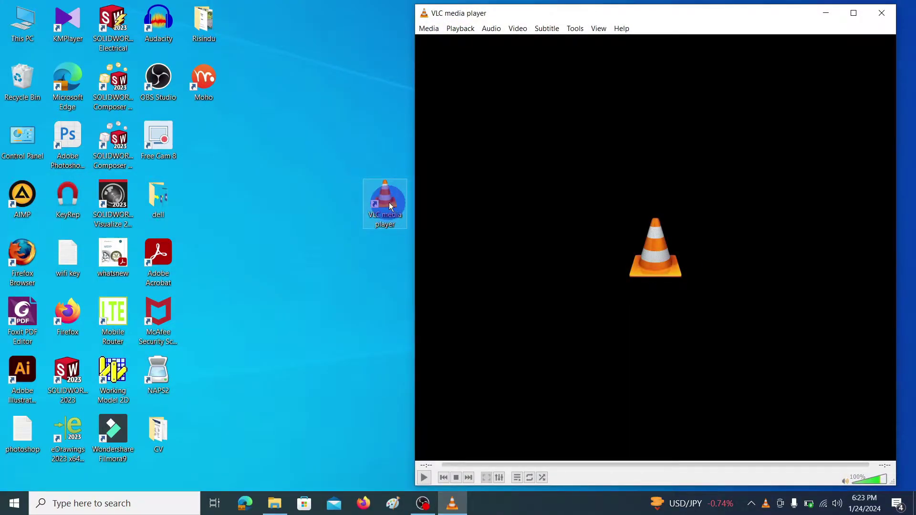
left_click(408, 161)
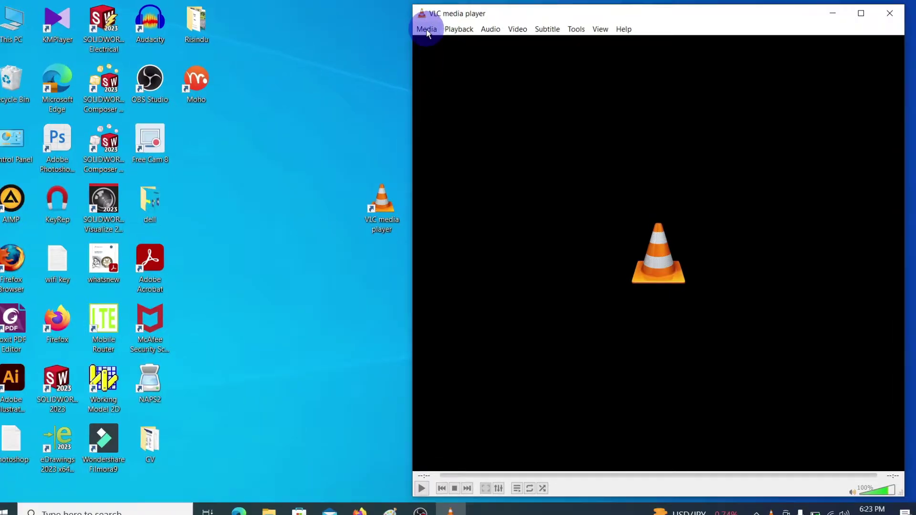
left_click(376, 44)
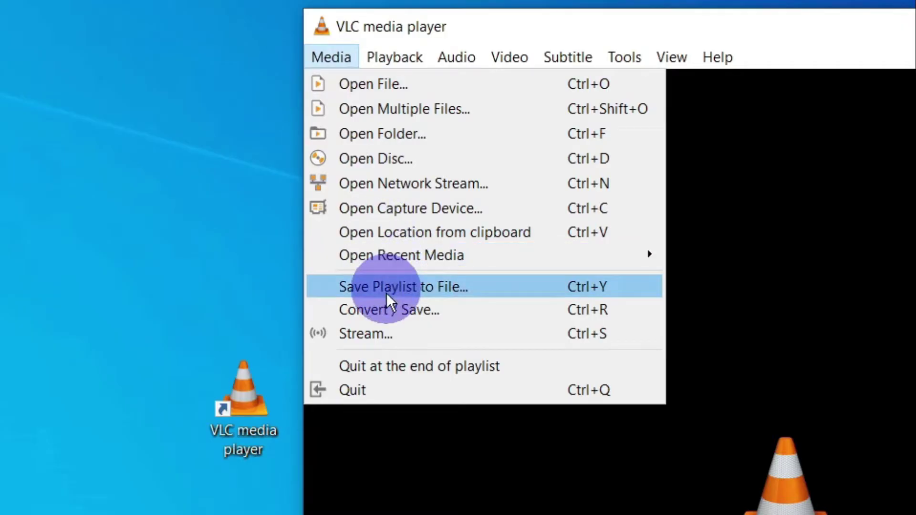
Open Convert / Save, drag my video into the file list, then remove that entry.
left_click(418, 309)
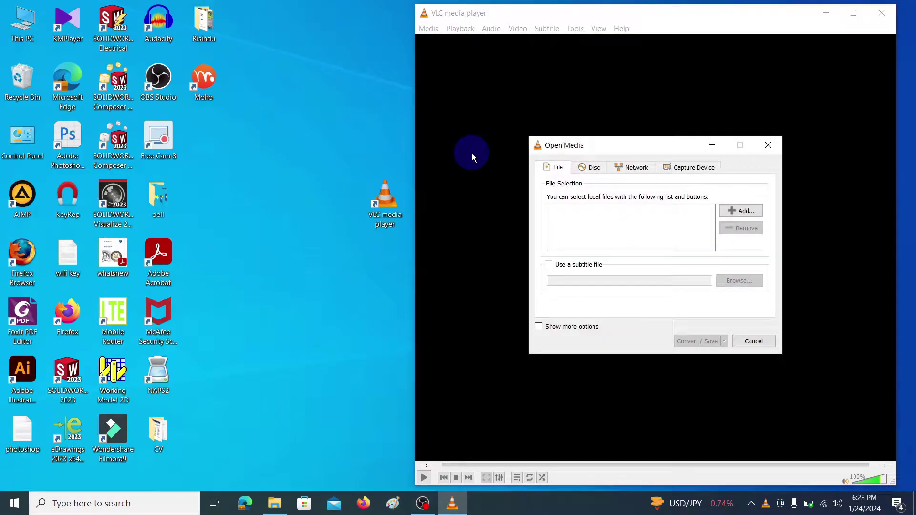
left_click_drag(625, 146, 560, 97)
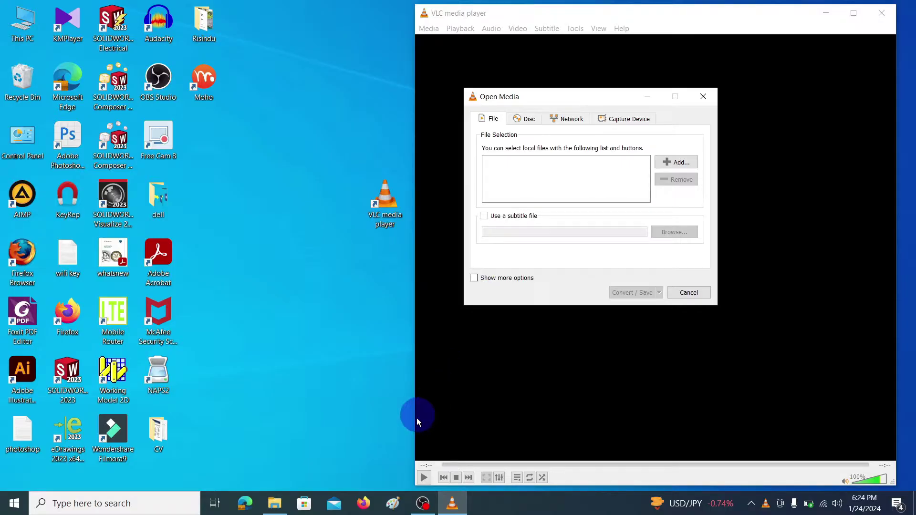
left_click(275, 502)
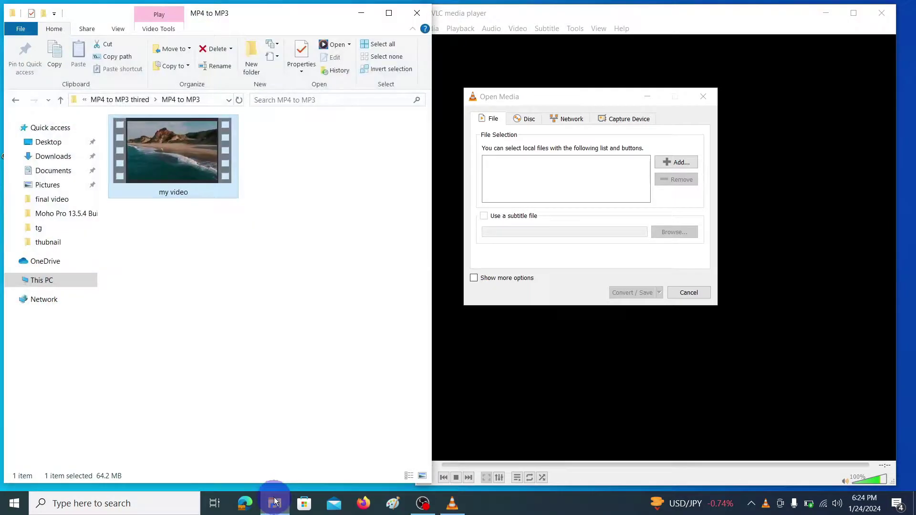
left_click(215, 179)
left_click_drag(182, 150, 529, 188)
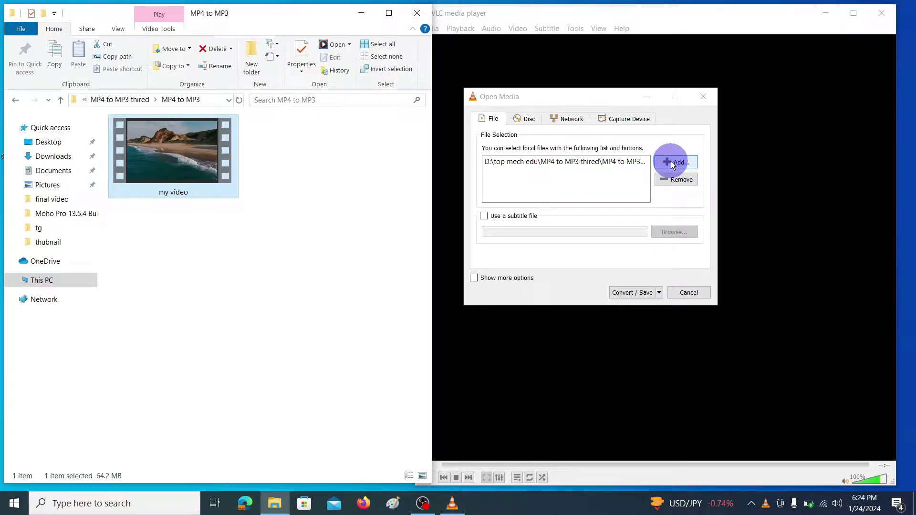
left_click(616, 163)
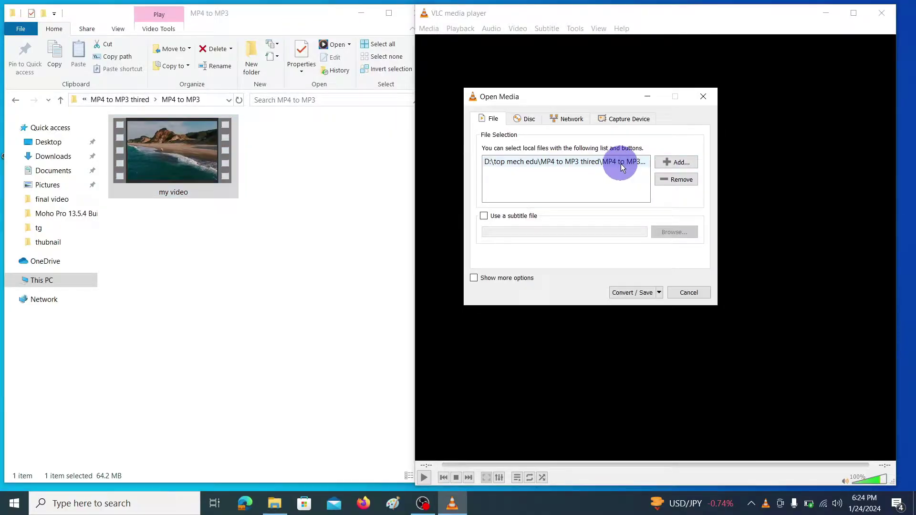
left_click(675, 179)
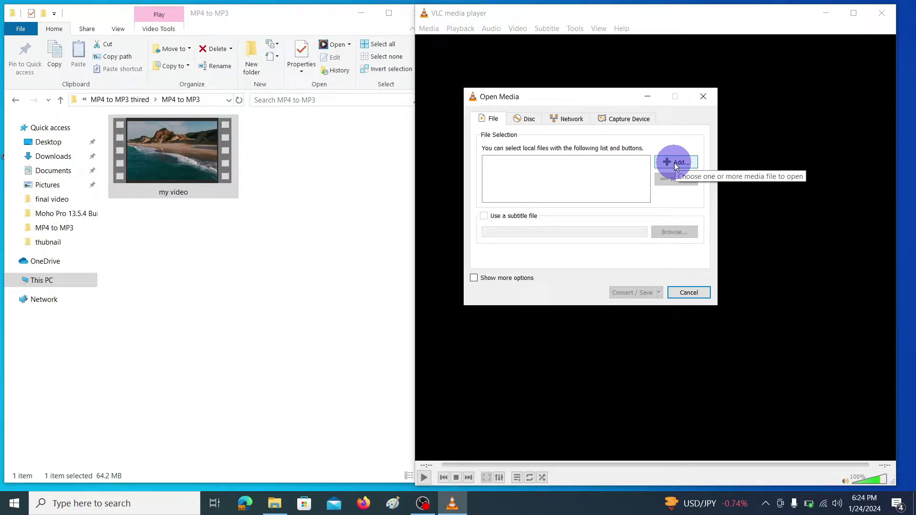
Add my video from the MP4 to MP3 folder through the Add file browser.
left_click(674, 162)
left_click_drag(739, 117, 474, 91)
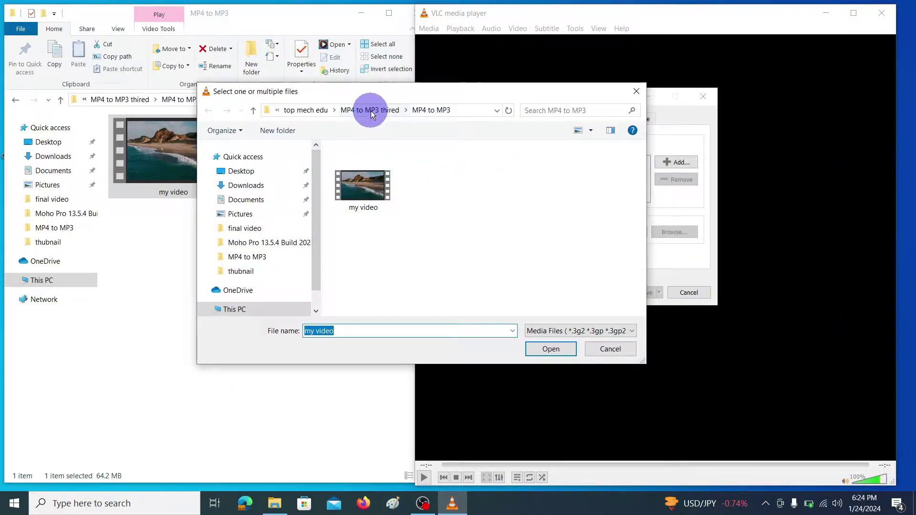
left_click(359, 193)
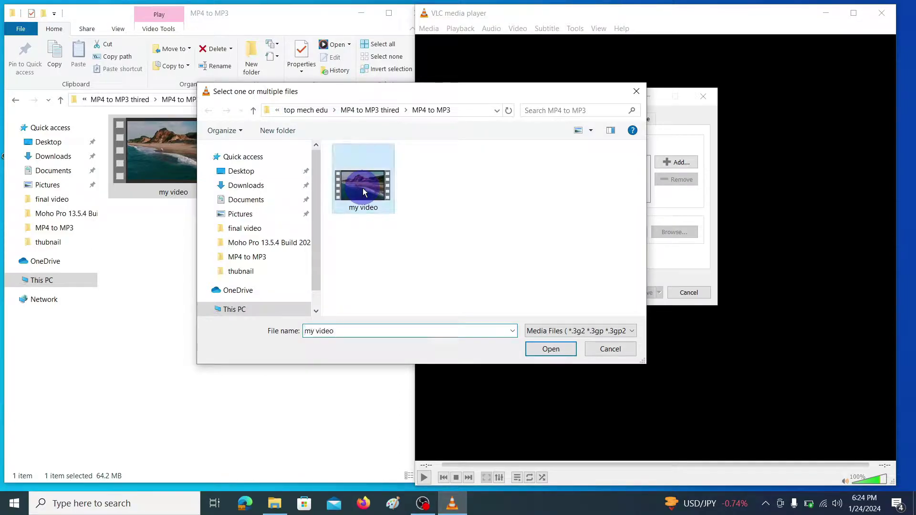
left_click(551, 349)
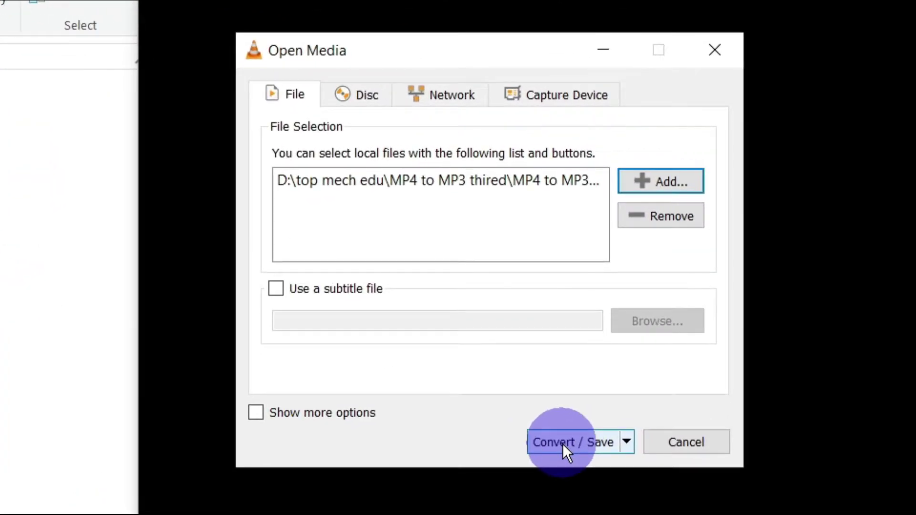
Continue to the Convert dialog and select Audio - MP3 as the output profile.
left_click(570, 445)
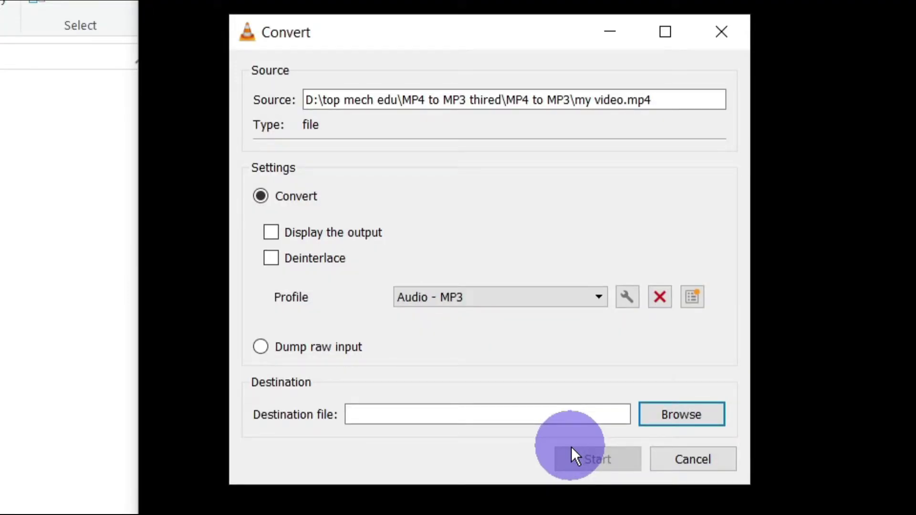
left_click(479, 296)
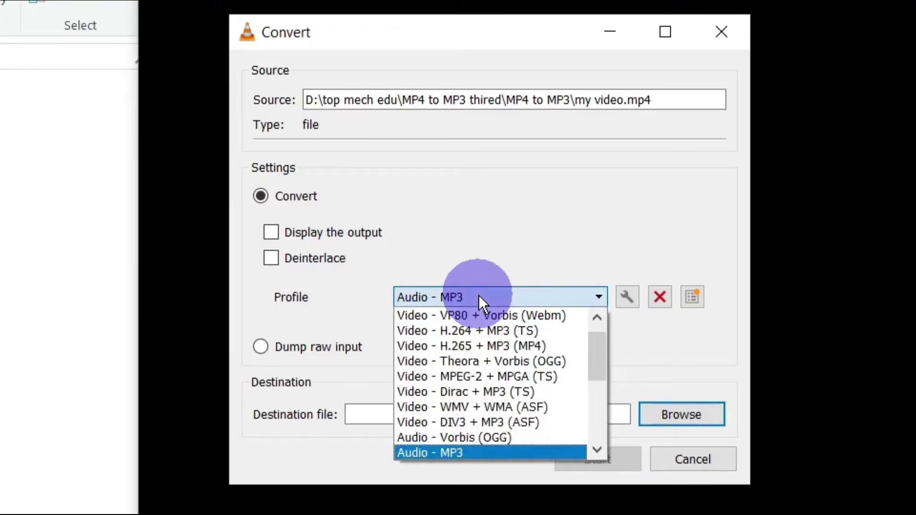
left_click(460, 451)
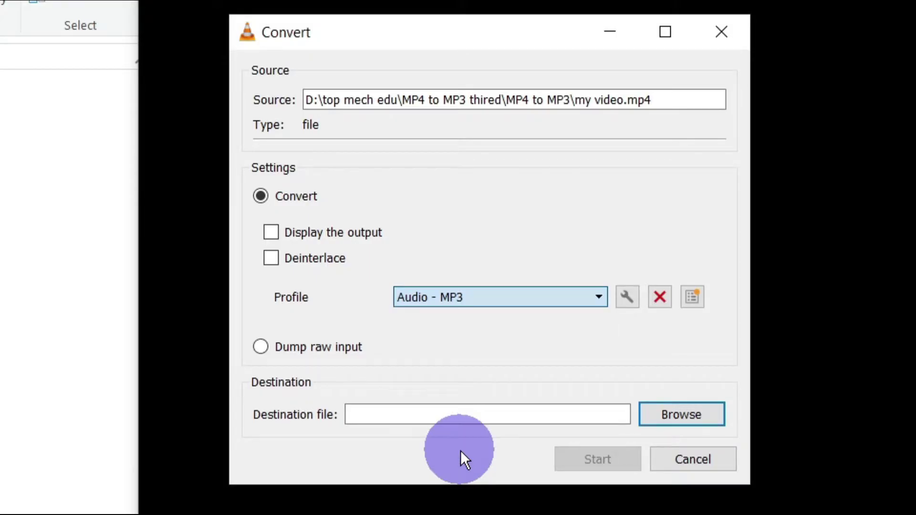
Edit the Audio - MP3 profile to 128 kb/s bitrate and 44100 Hz sample rate, and save it.
left_click(626, 296)
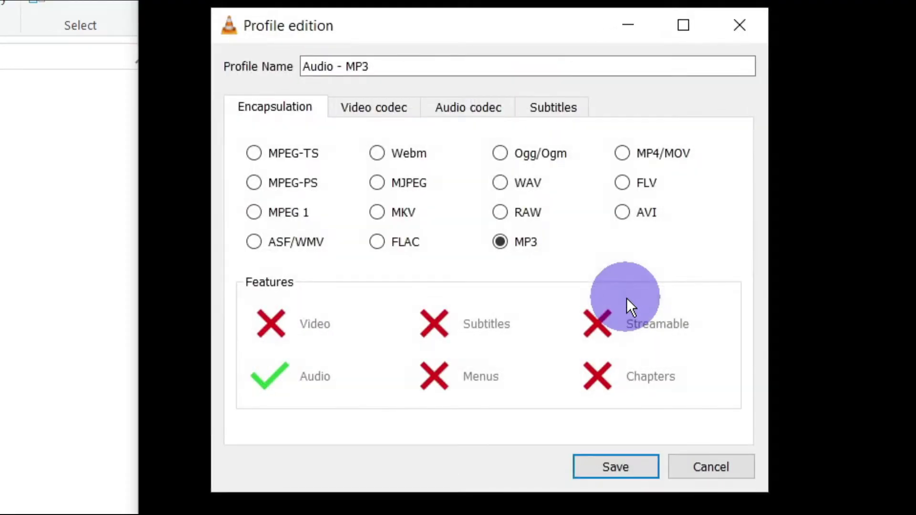
left_click(479, 112)
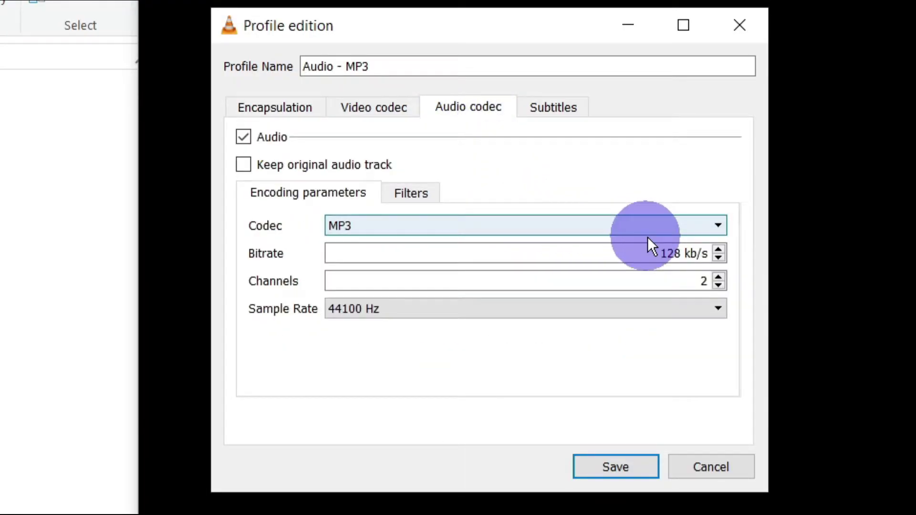
left_click_drag(660, 253, 681, 253)
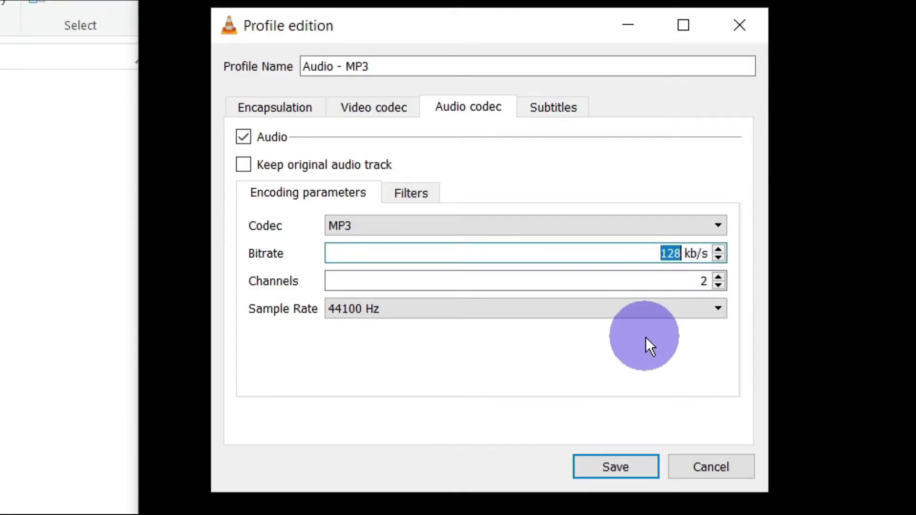
type("128")
left_click(489, 307)
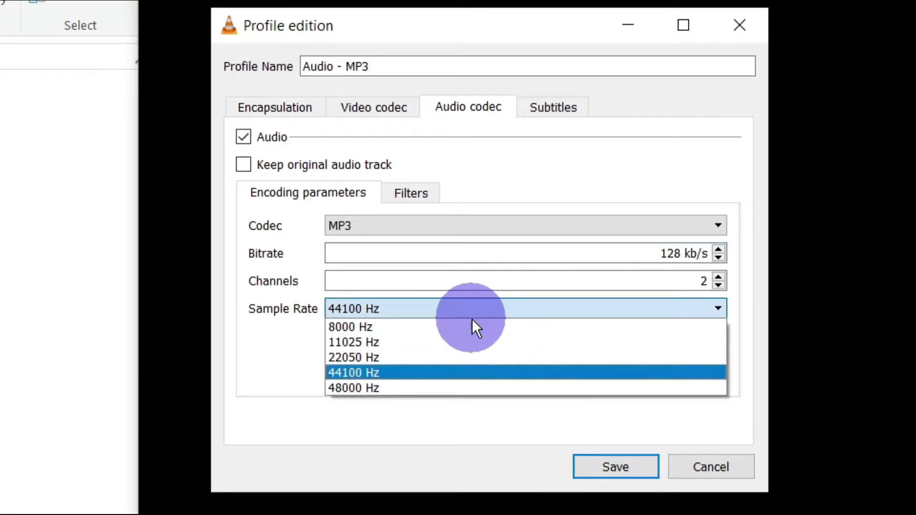
left_click(443, 373)
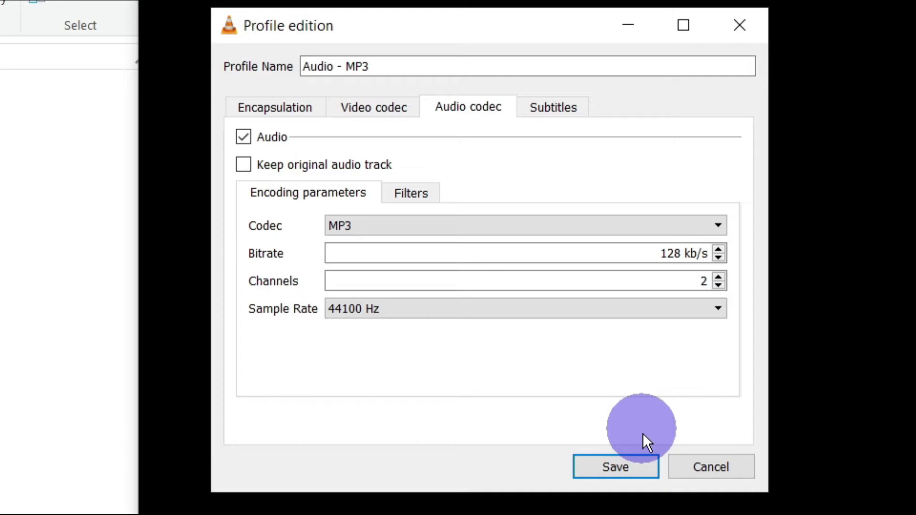
left_click(614, 467)
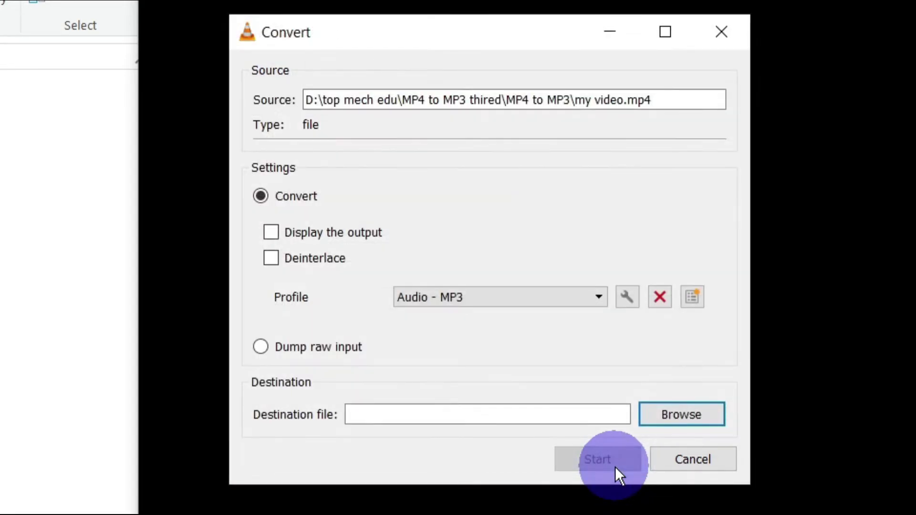
Set the destination to my Audio.mp3 in the same folder and start the conversion.
left_click(680, 413)
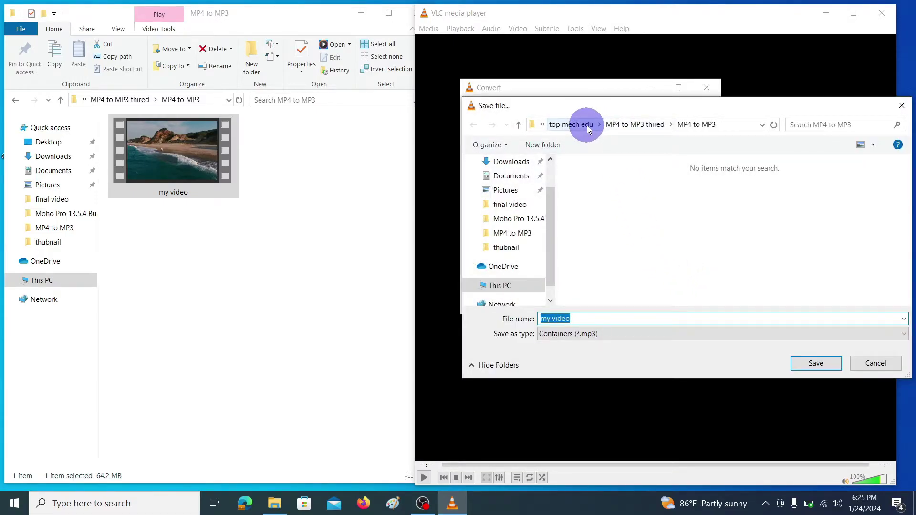
left_click_drag(676, 108, 446, 88)
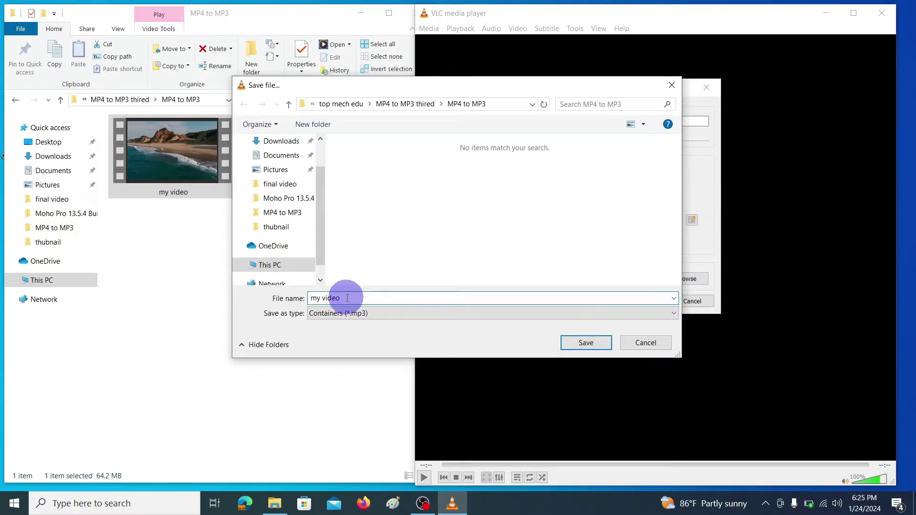
left_click_drag(347, 299, 322, 298)
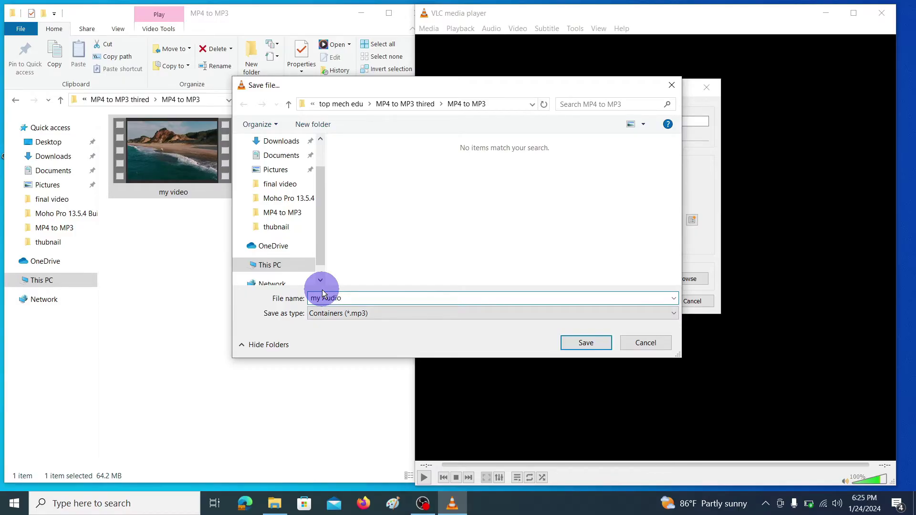
type("Audio.mp3")
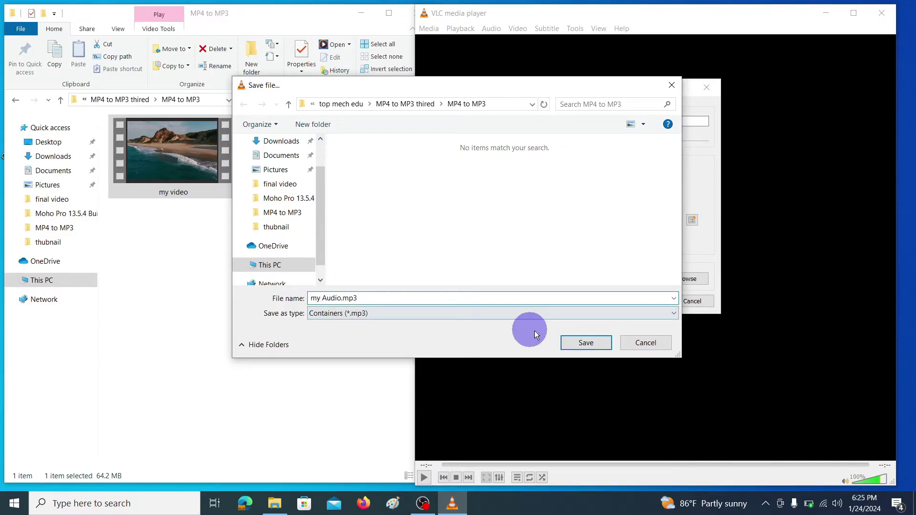
left_click(588, 343)
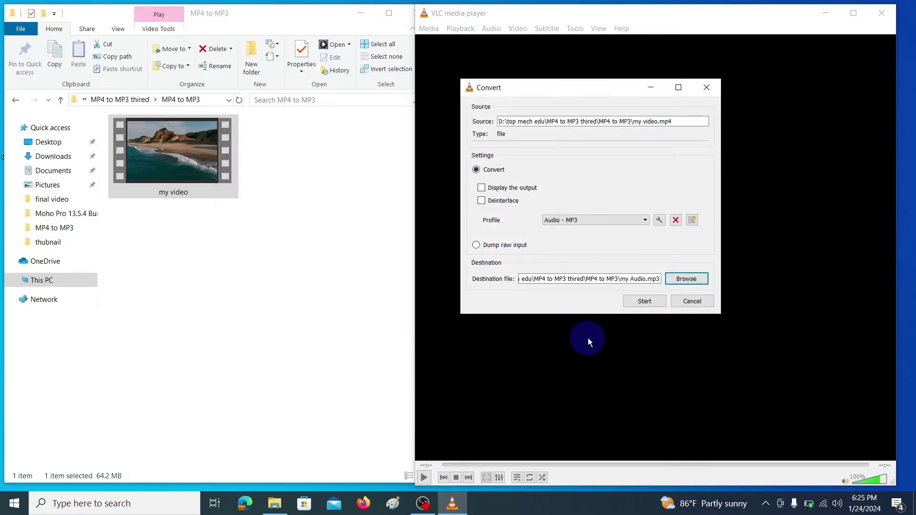
left_click(645, 300)
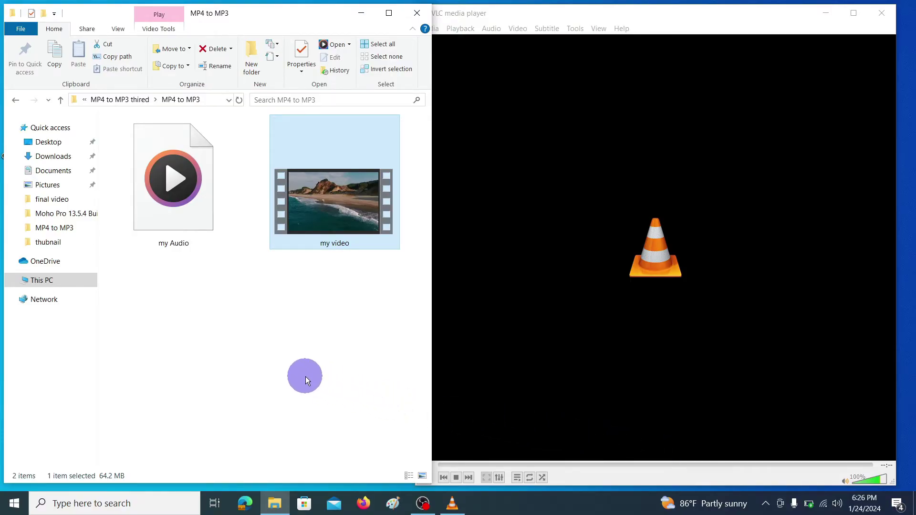
mouse_move(184, 208)
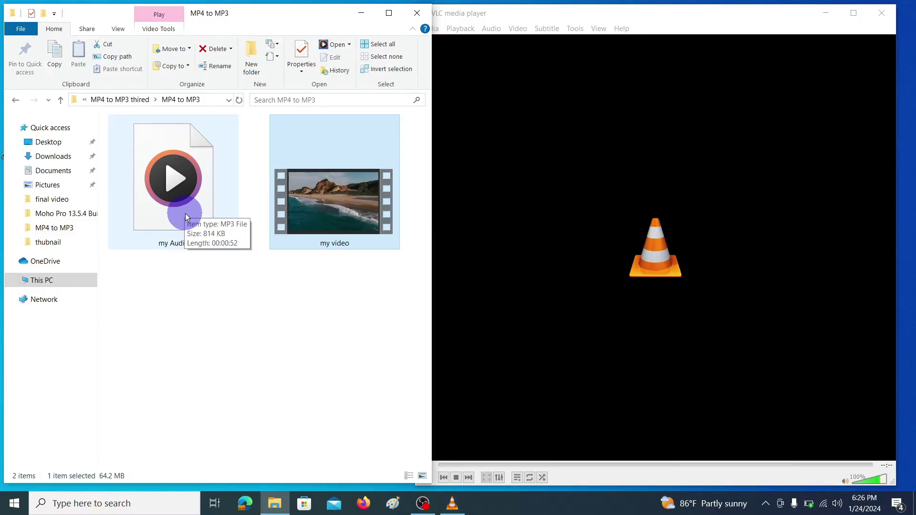
left_click(185, 215)
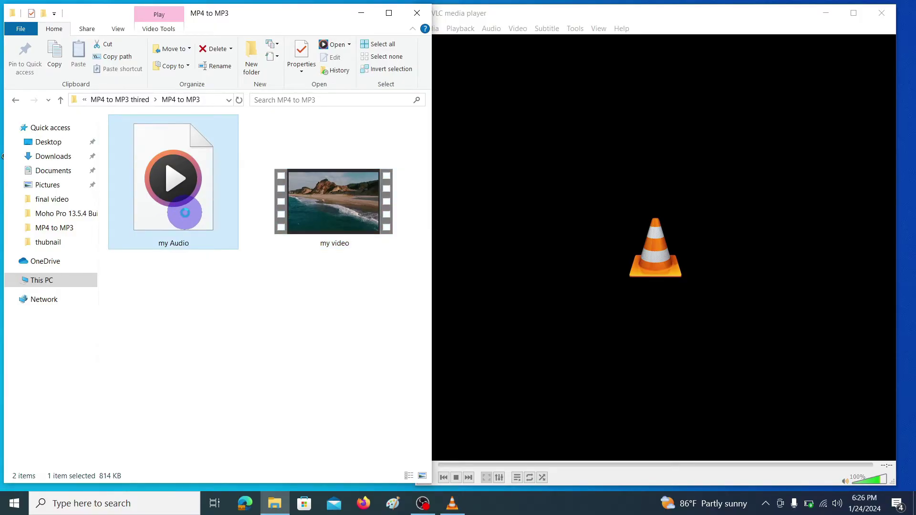
right_click(186, 218)
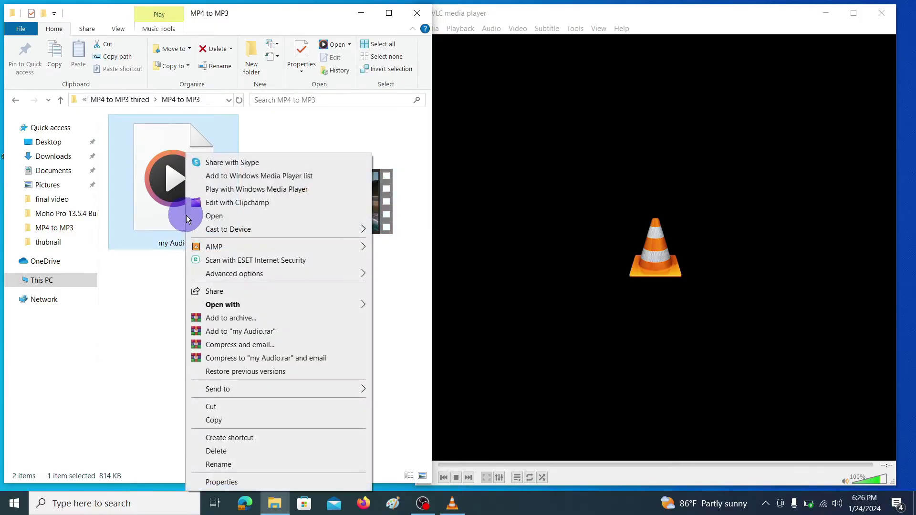
left_click(228, 483)
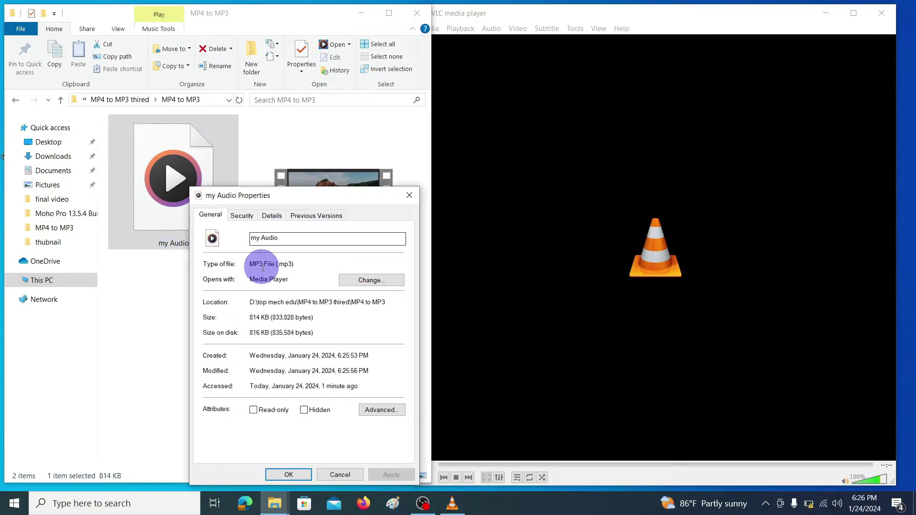
left_click(272, 217)
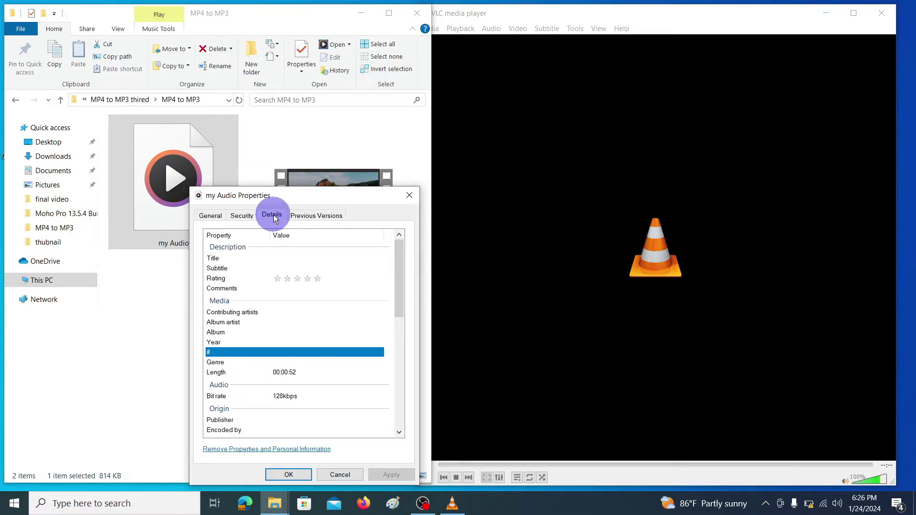
scroll(309, 401, "down", 2)
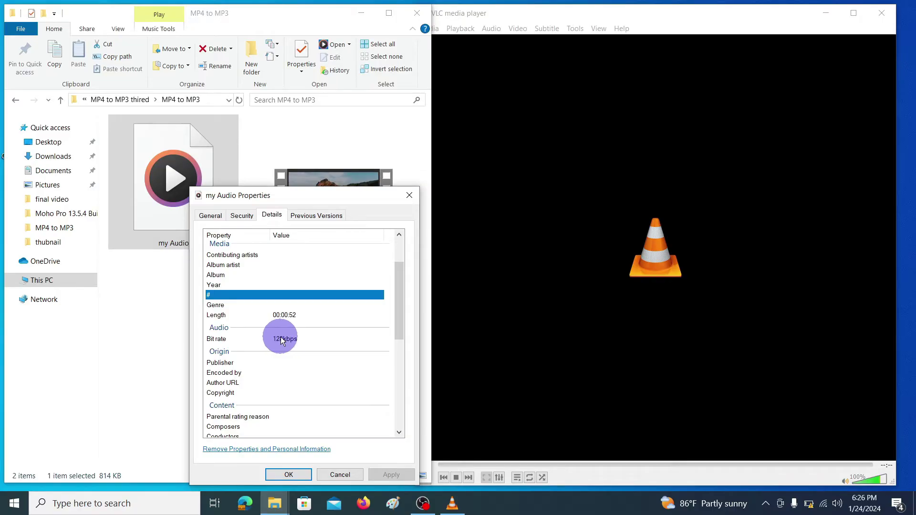
scroll(295, 358, "down", 3)
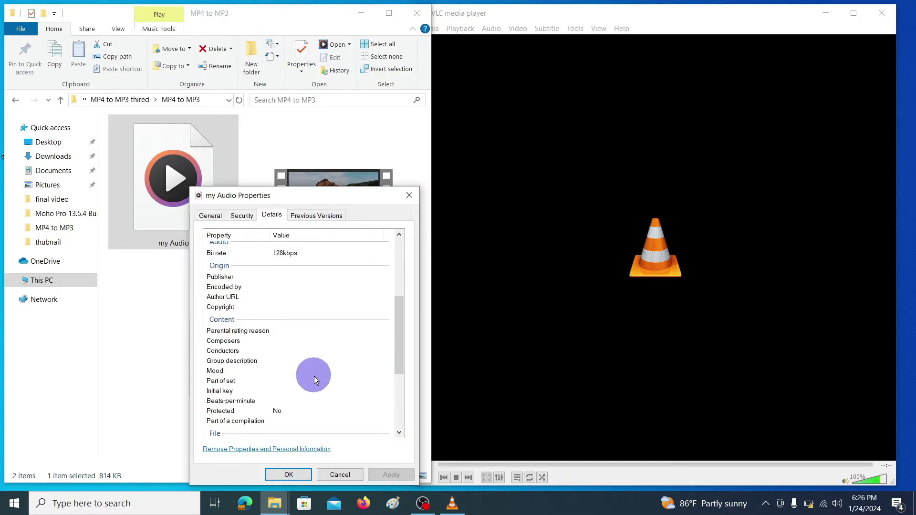
left_click(294, 477)
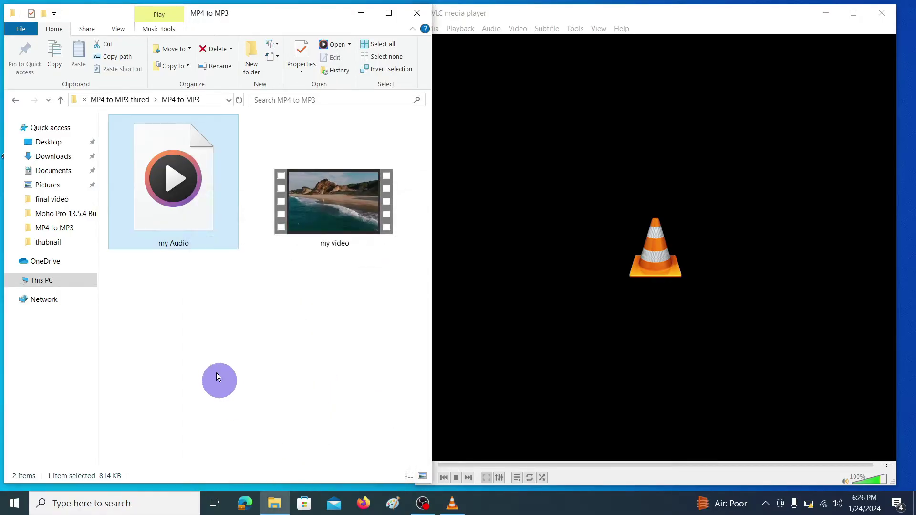
double_click(194, 218)
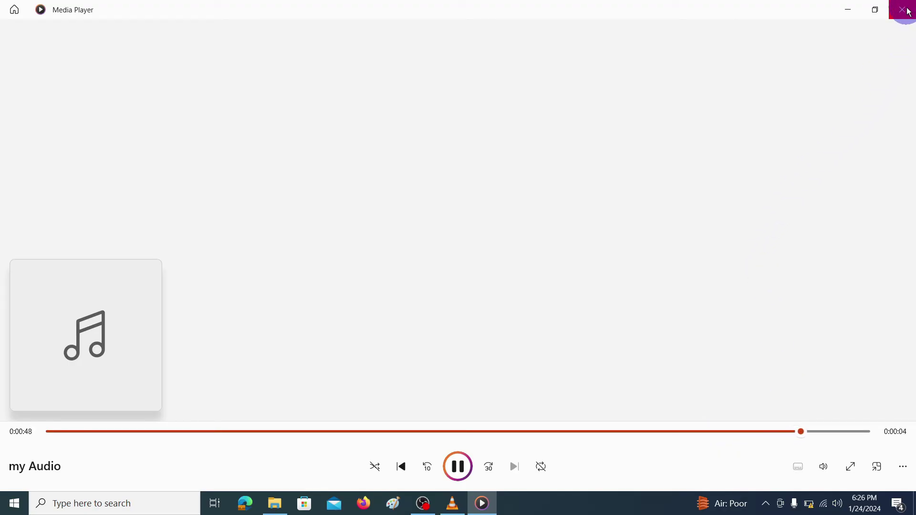
left_click(906, 11)
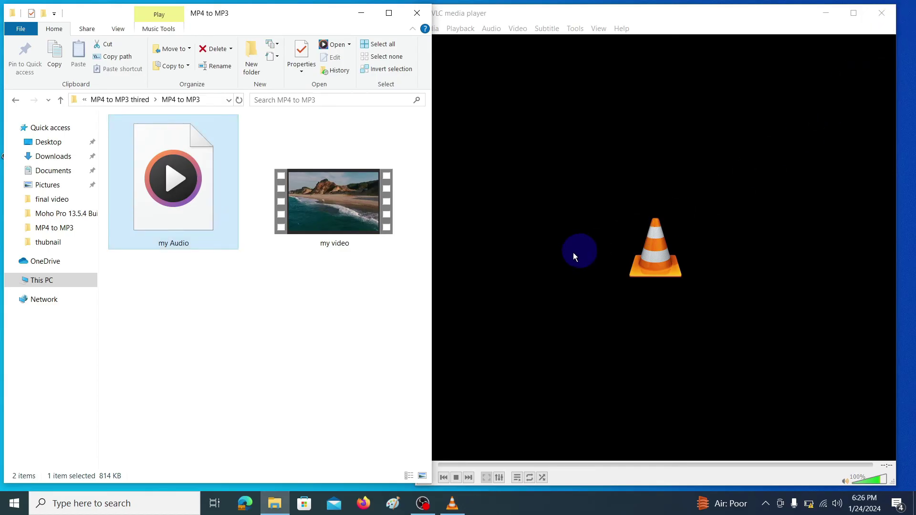
Play the original my video file from the MP4 to MP3 folder.
double_click(328, 210)
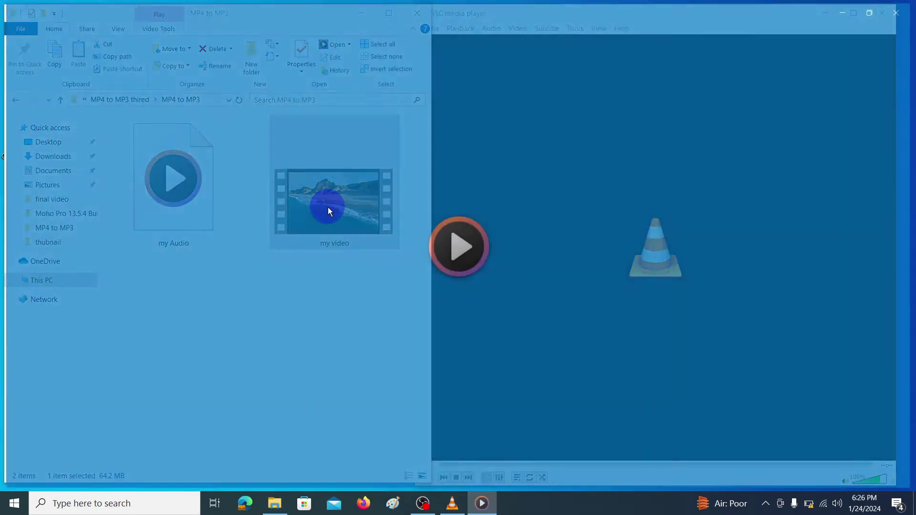